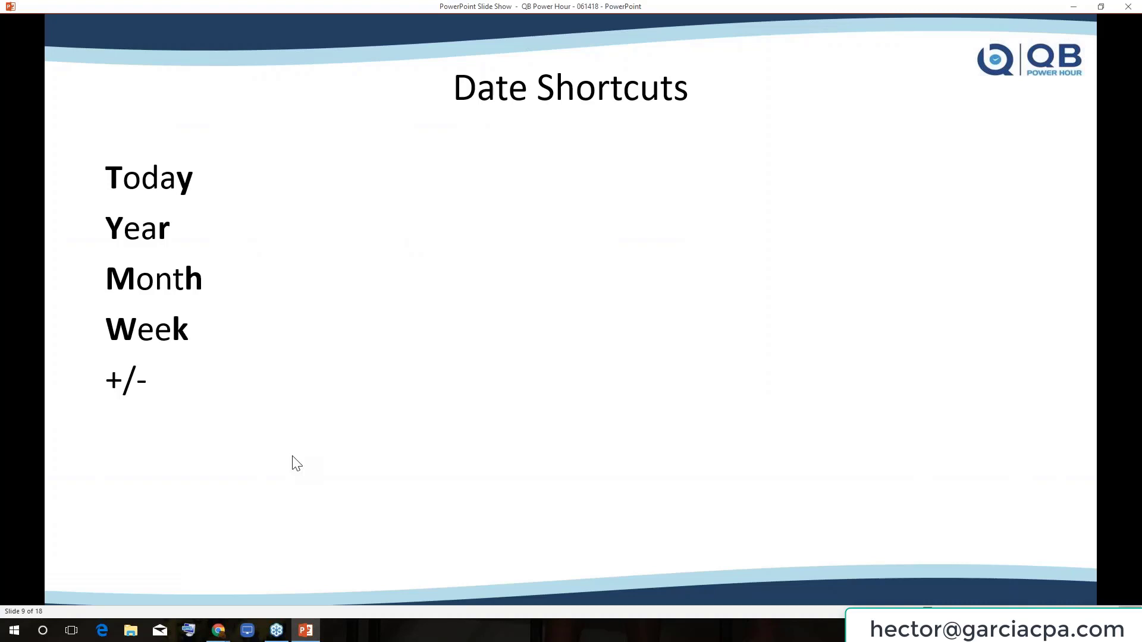
# Show thumbnail previews of the open Chrome browser windows from the taskbar.
pyautogui.click(218, 631)
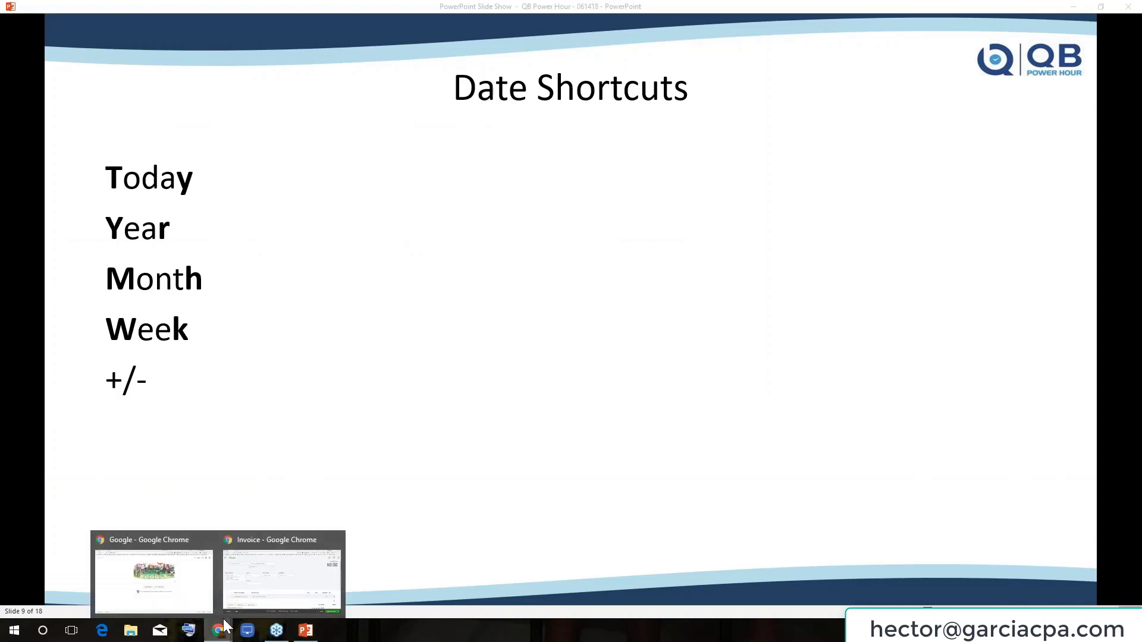
# On the zoomed-in invoice, enter 01/01/2018 as invoice date, then undo back to 06/14/2018.
pyautogui.click(300, 580)
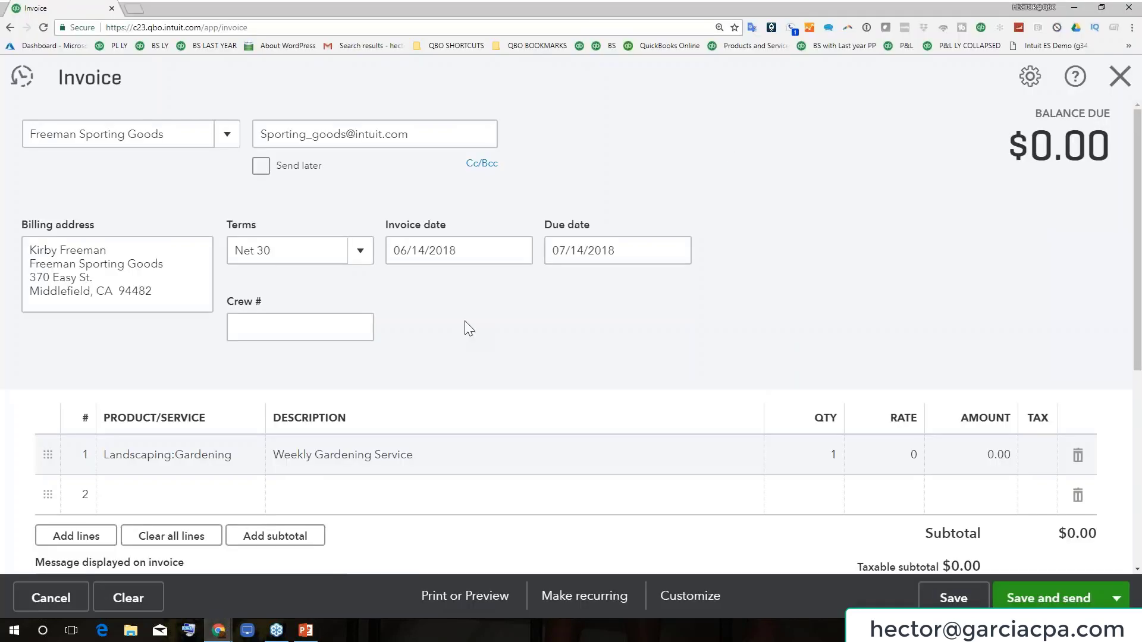
pyautogui.click(469, 244)
pyautogui.hotkey('ctrl', '+')
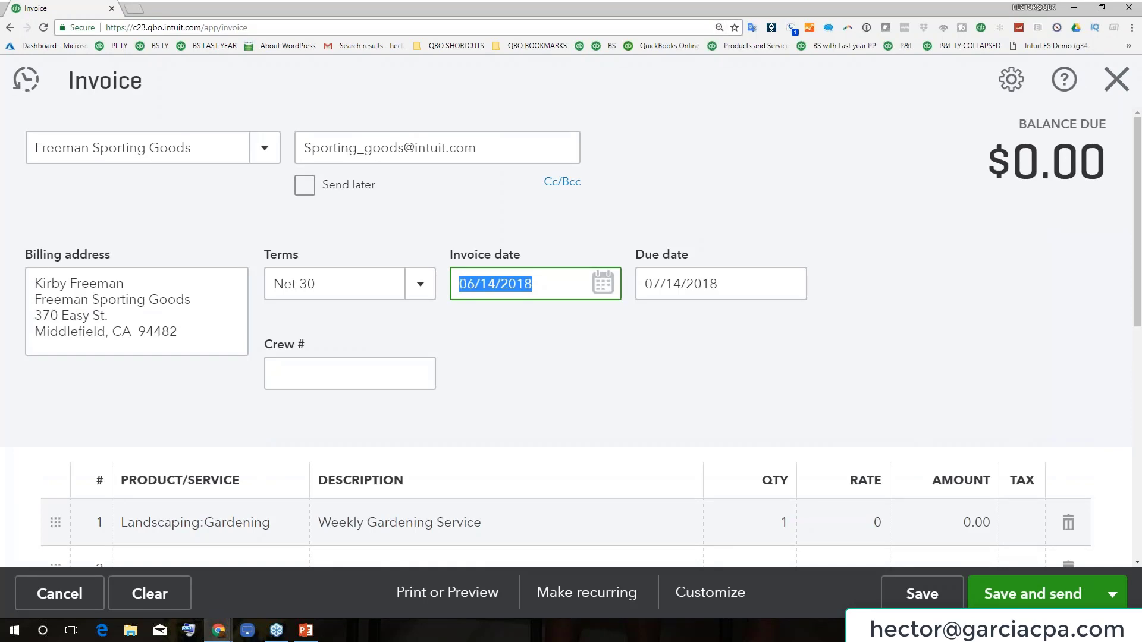
pyautogui.write('01')
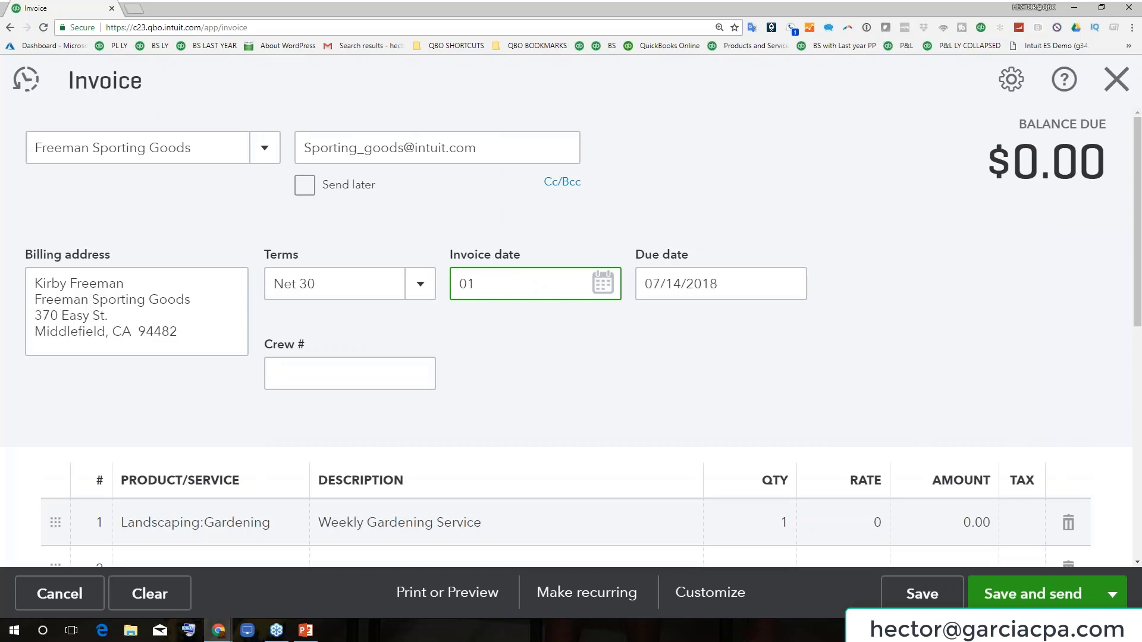
pyautogui.write('/01/2018')
pyautogui.hotkey('ctrl', 'z')
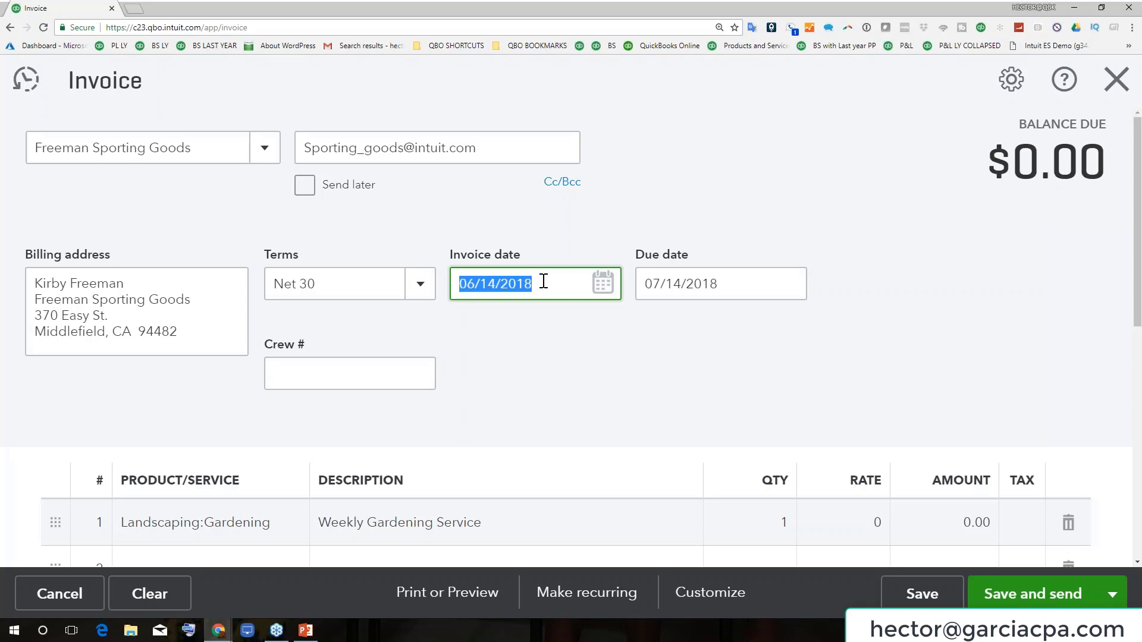
# Use the y, minus and r shortcuts to move the invoice date to 12/31/2018.
pyautogui.write('y')
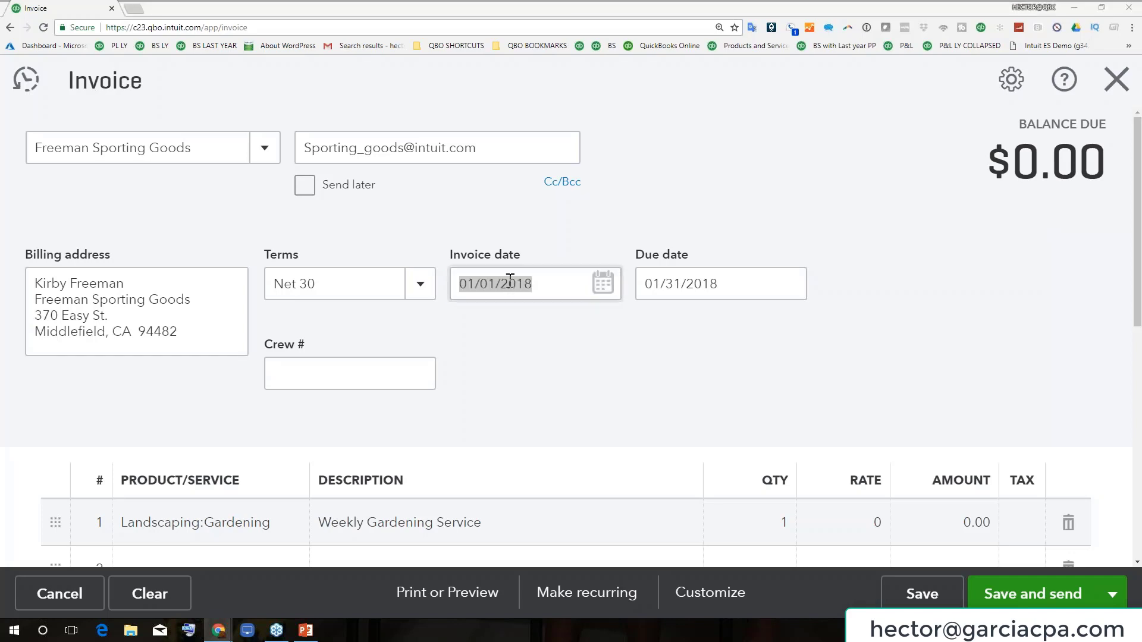
pyautogui.click(538, 287)
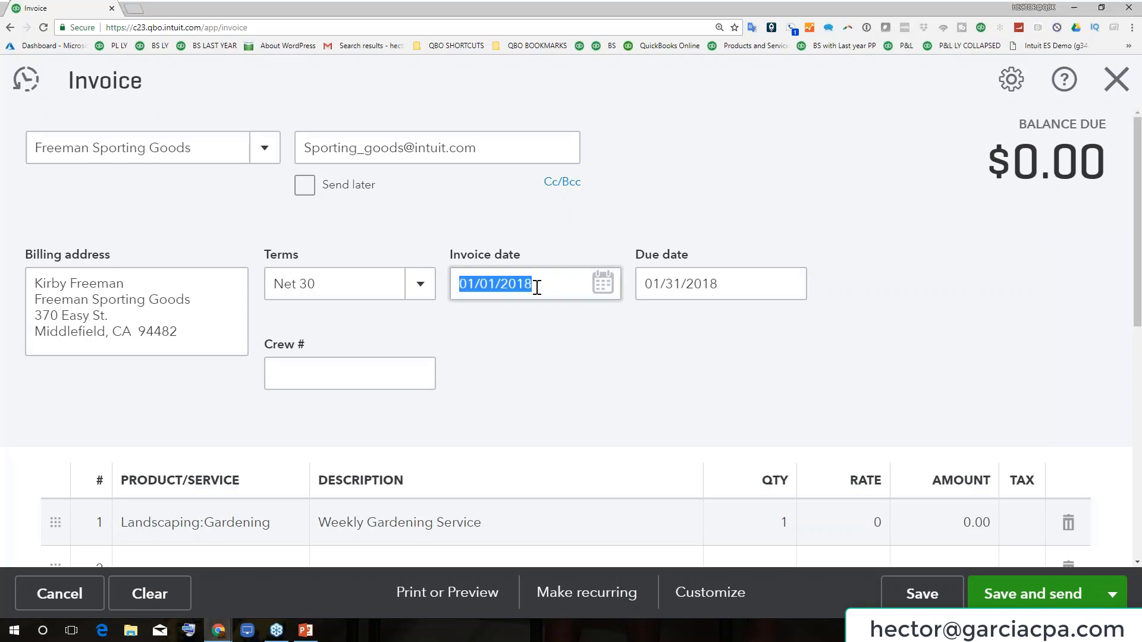
pyautogui.press('-')
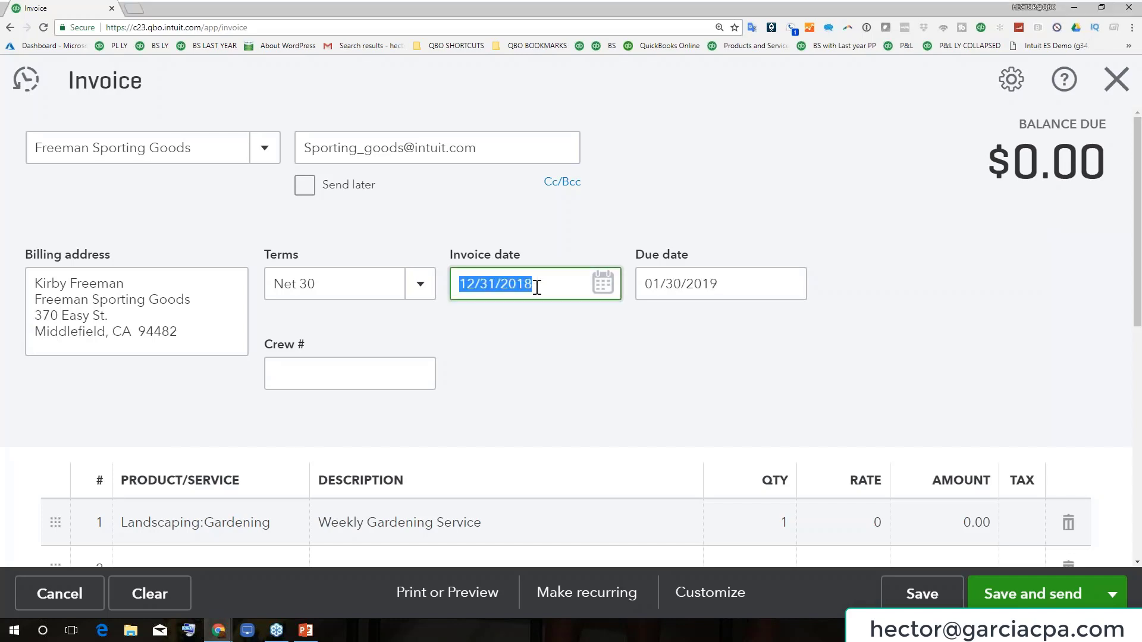
pyautogui.write('y')
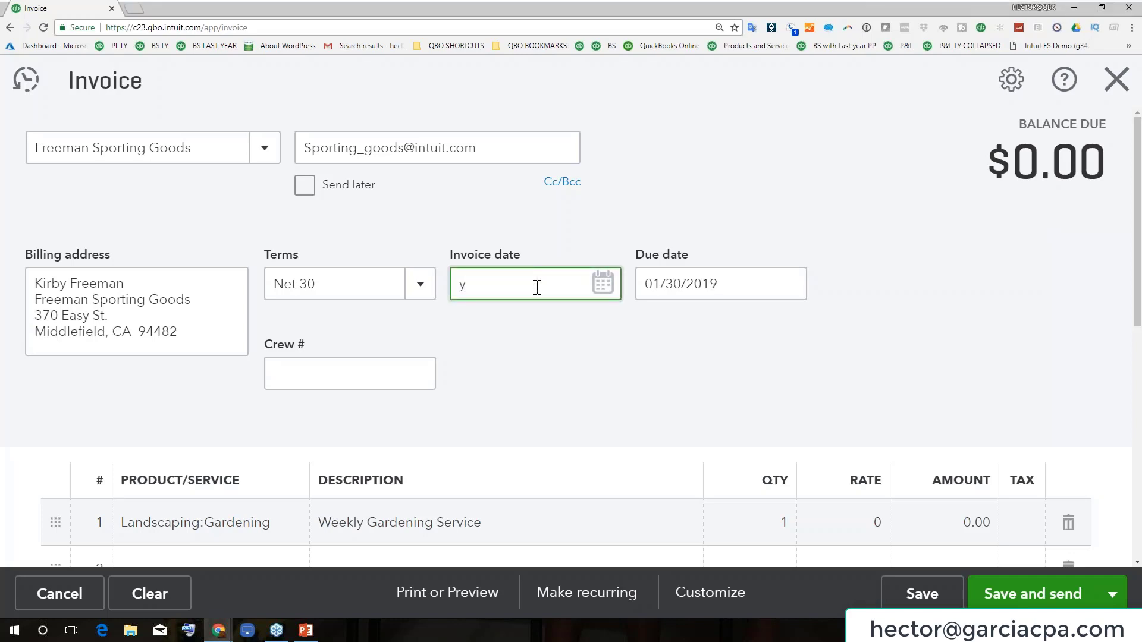
pyautogui.write('yy')
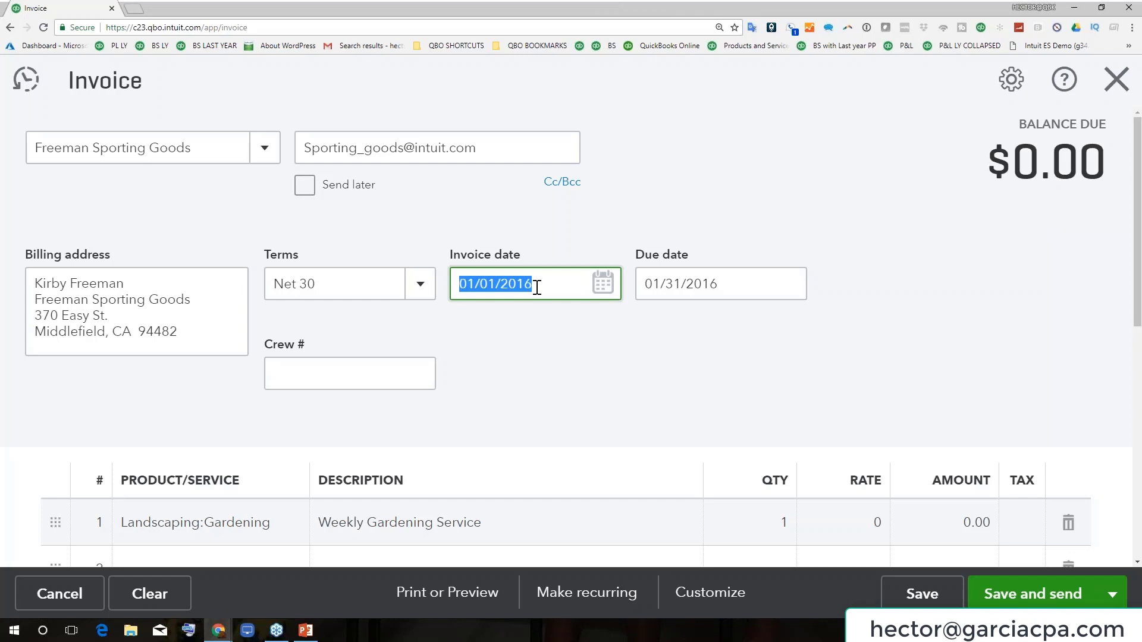
pyautogui.write('r')
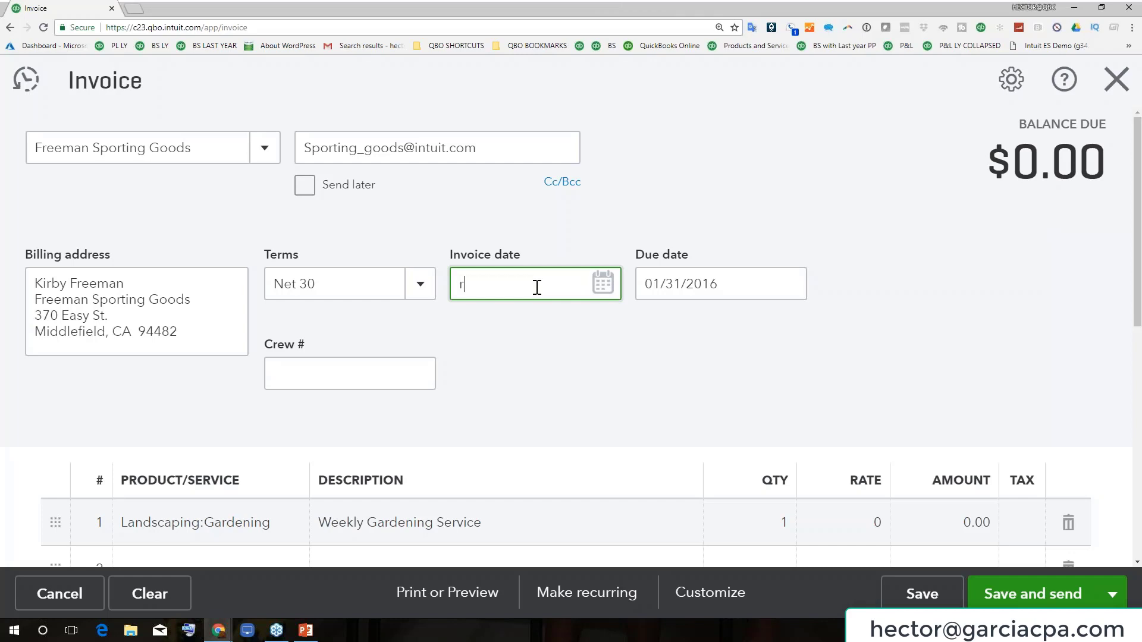
pyautogui.press('r')
pyautogui.press('r')
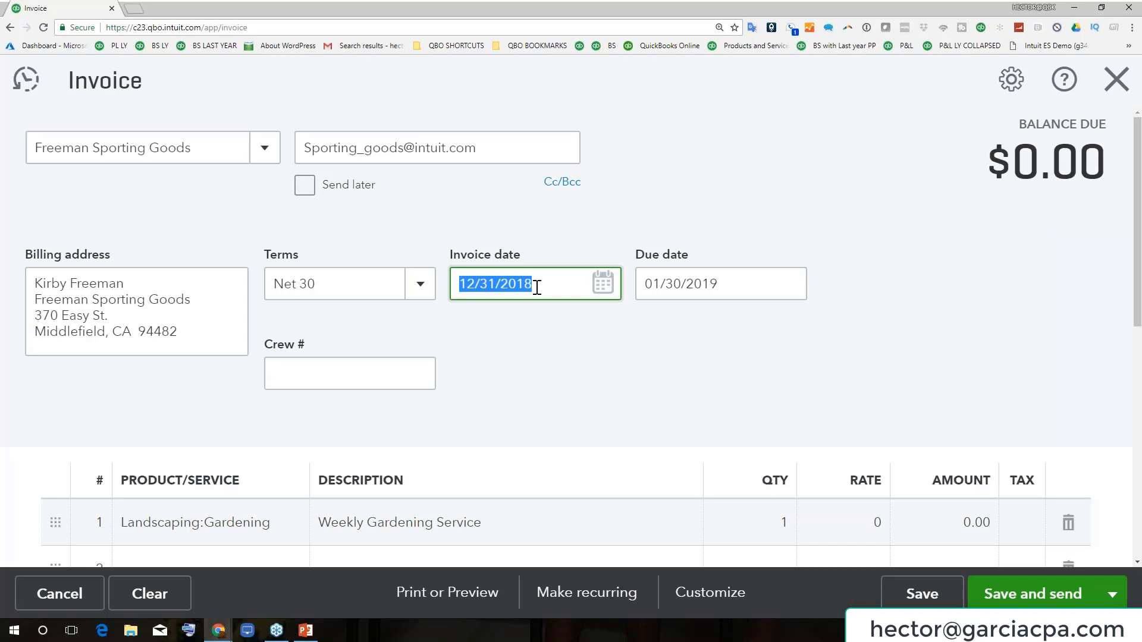
# Set the invoice date to today, nudge it with - and +, then use m and + to reach 04/03/2018.
pyautogui.write('t')
pyautogui.write('-')
pyautogui.write('-----')
pyautogui.write('===')
pyautogui.write('14')
pyautogui.write('m')
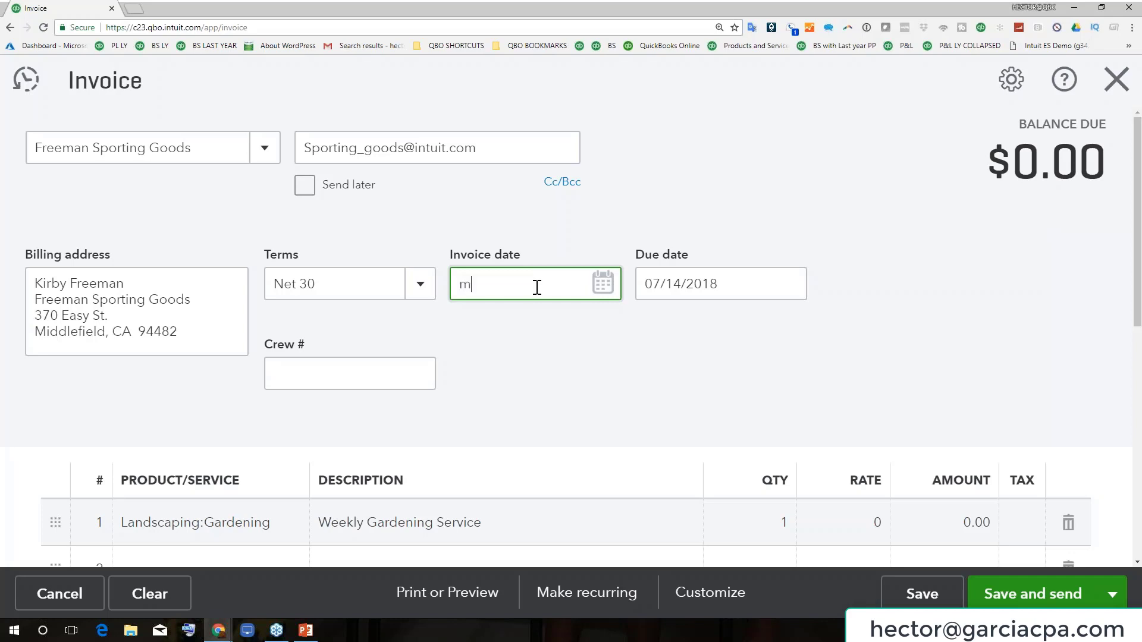
pyautogui.press('m')
pyautogui.press('m')
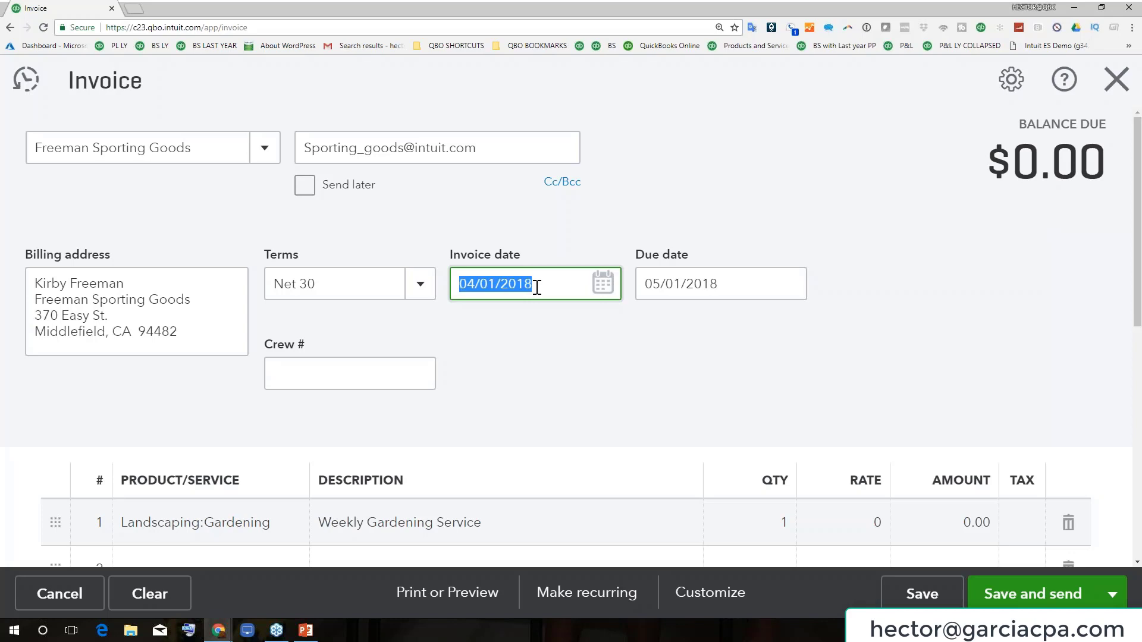
pyautogui.write('=')
pyautogui.press('=')
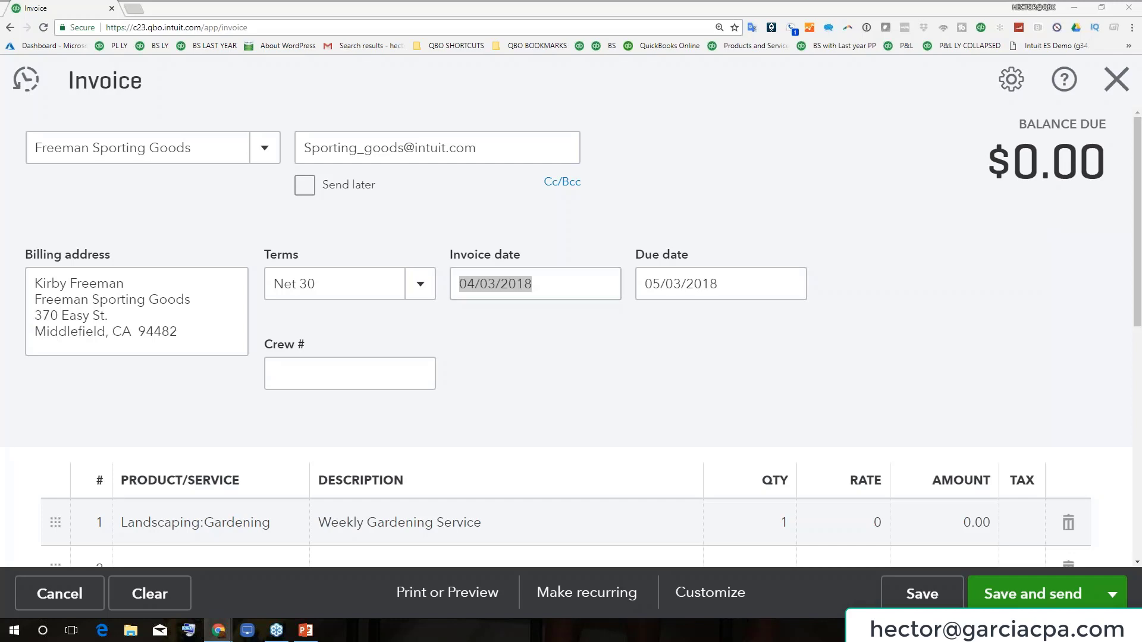
# Pick January 11 from the invoice date calendar, then clear the date field.
pyautogui.click(545, 288)
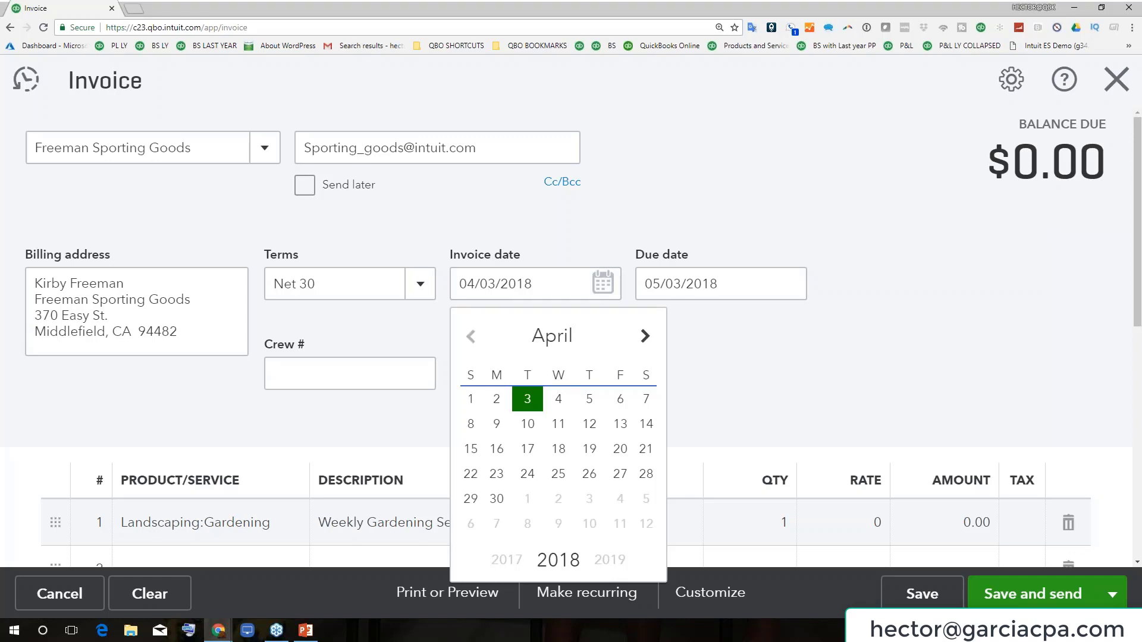
pyautogui.click(471, 337)
pyautogui.click(471, 338)
pyautogui.click(472, 337)
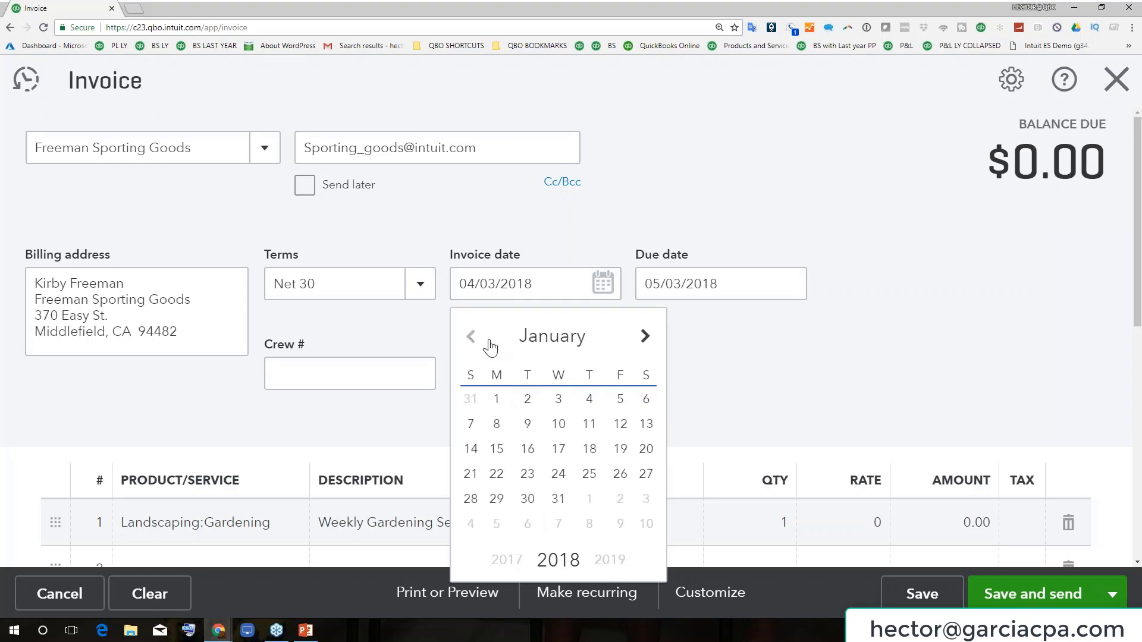
pyautogui.click(589, 424)
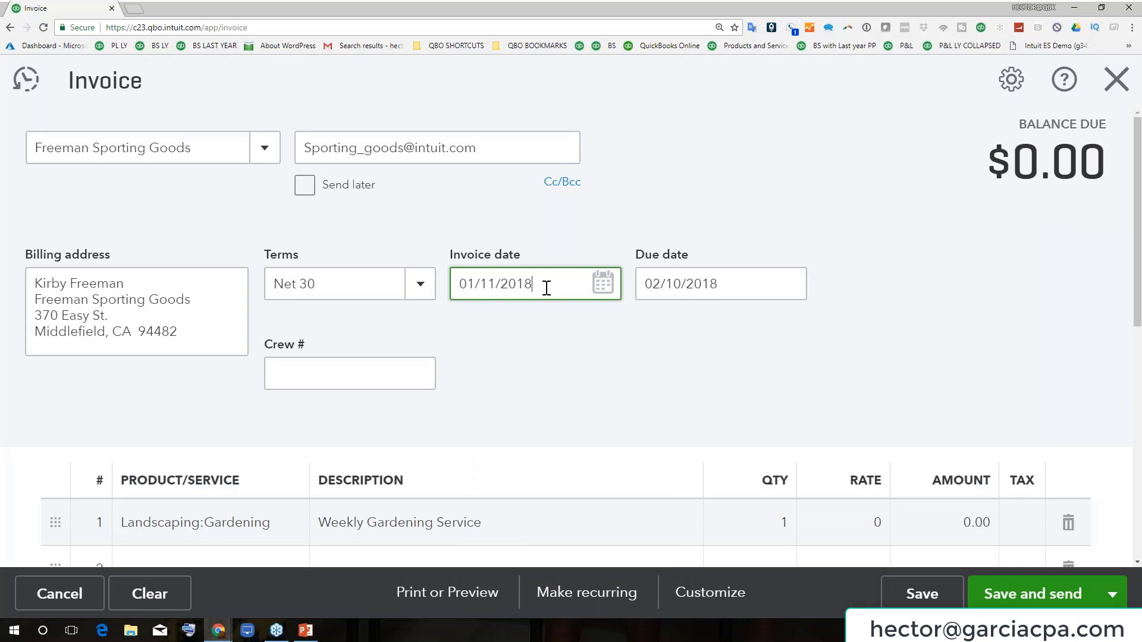
pyautogui.tripleClick(497, 290)
pyautogui.press('BackSpace')
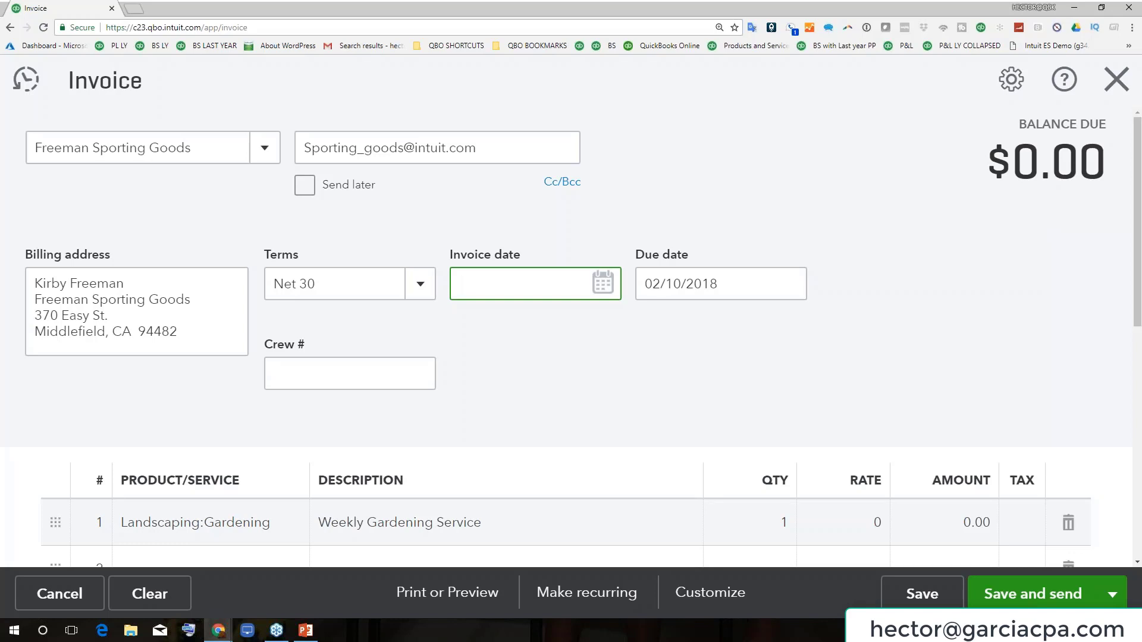
# Enter 0213 as the invoice date, then replace it with 101616 to get 10/16/2016, due 11/15/2016.
pyautogui.write('0213')
pyautogui.press('Tab')
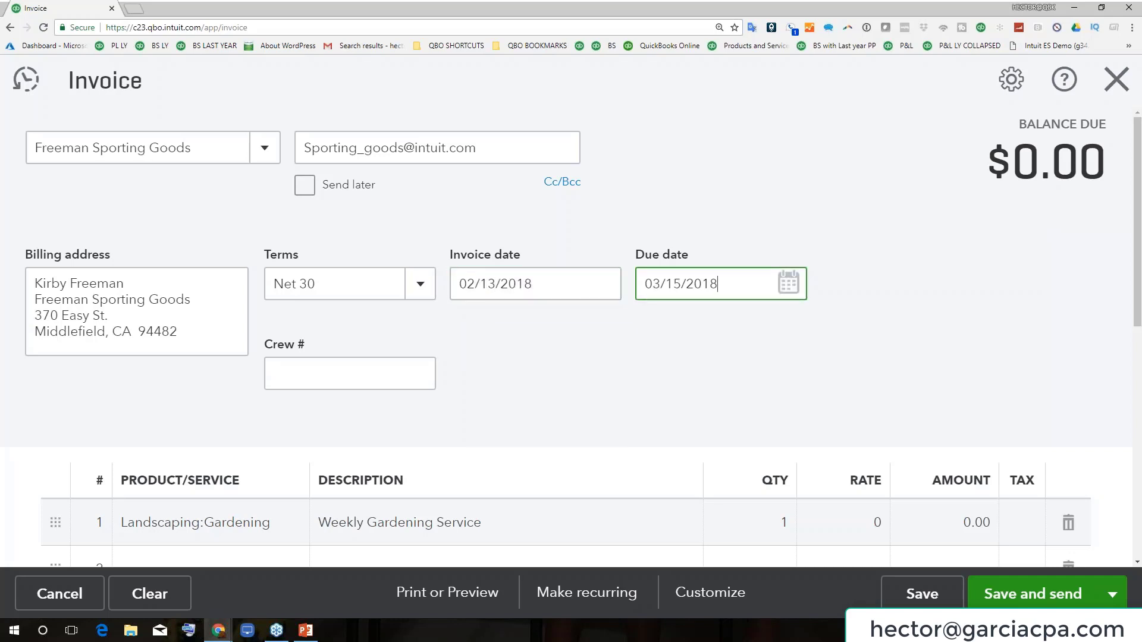
pyautogui.hotkey('shift', 'Tab')
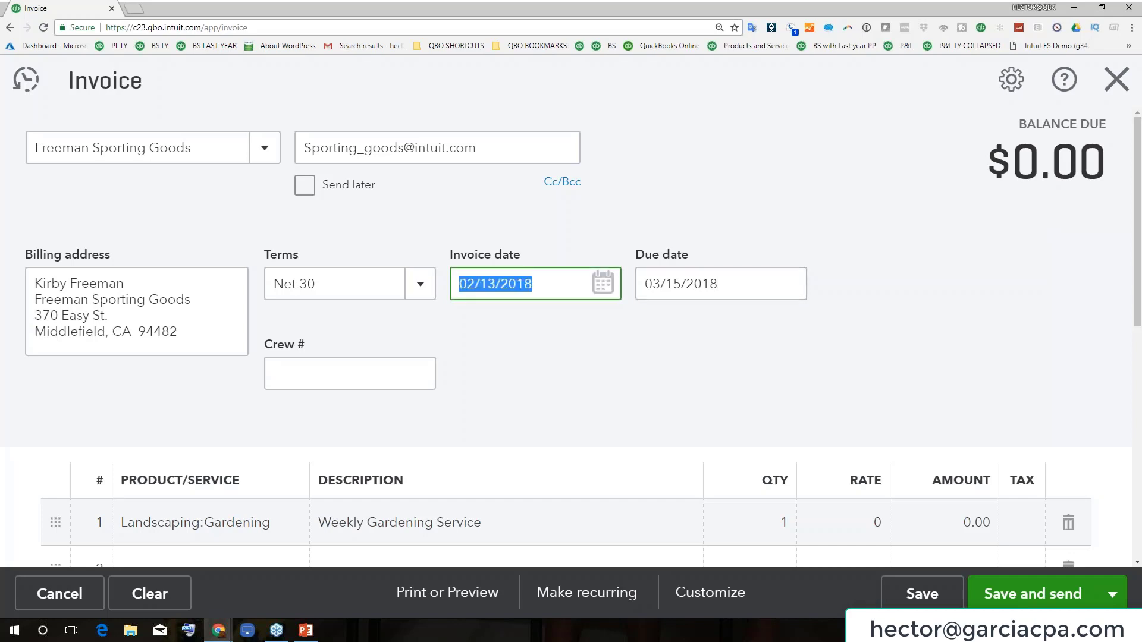
pyautogui.write('101616')
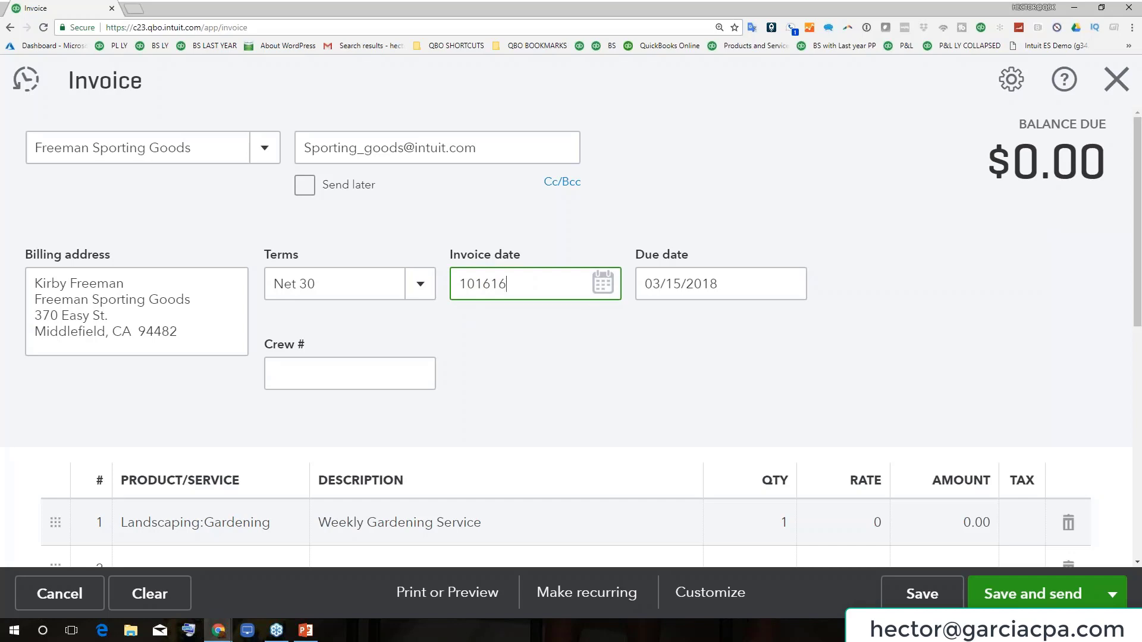
pyautogui.press('Tab')
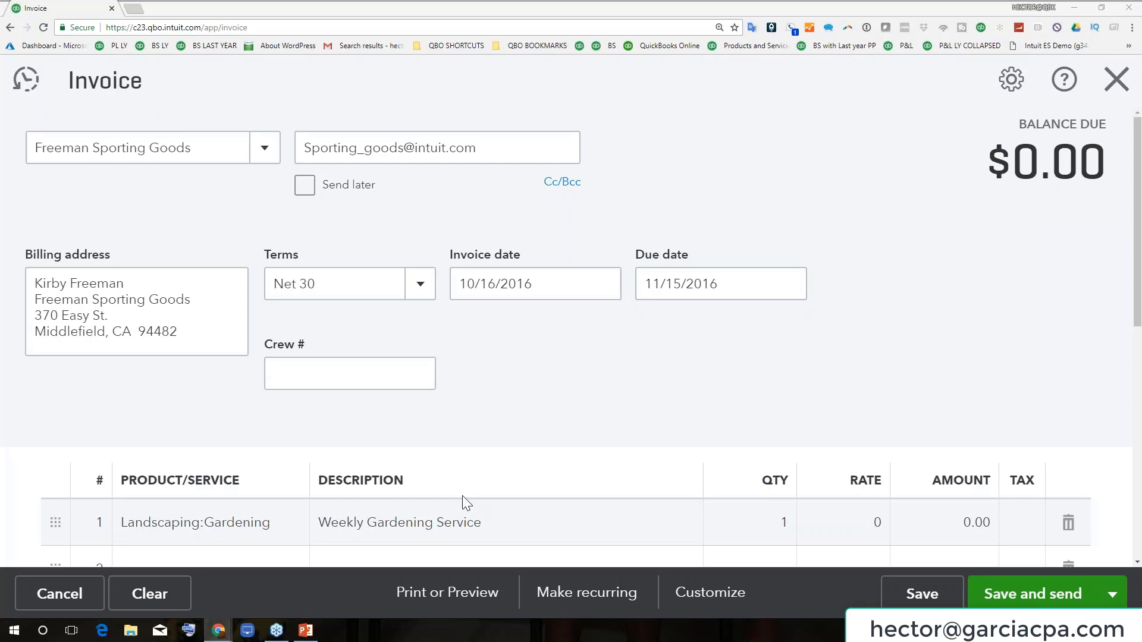
# Bring the PowerPoint slide show back up from the taskbar.
pyautogui.click(306, 630)
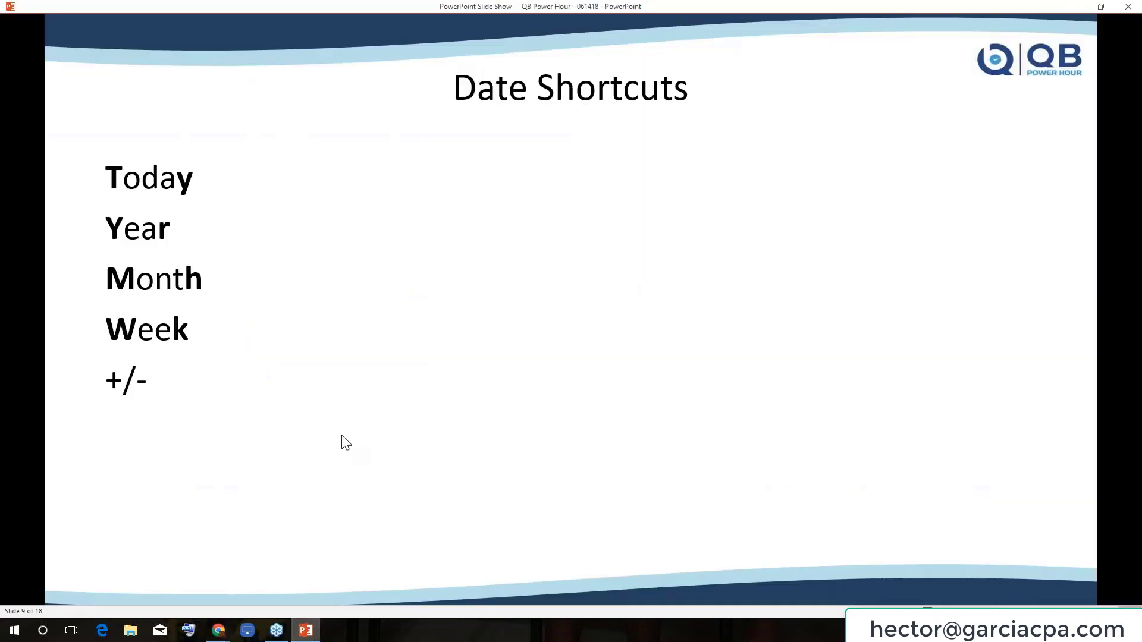